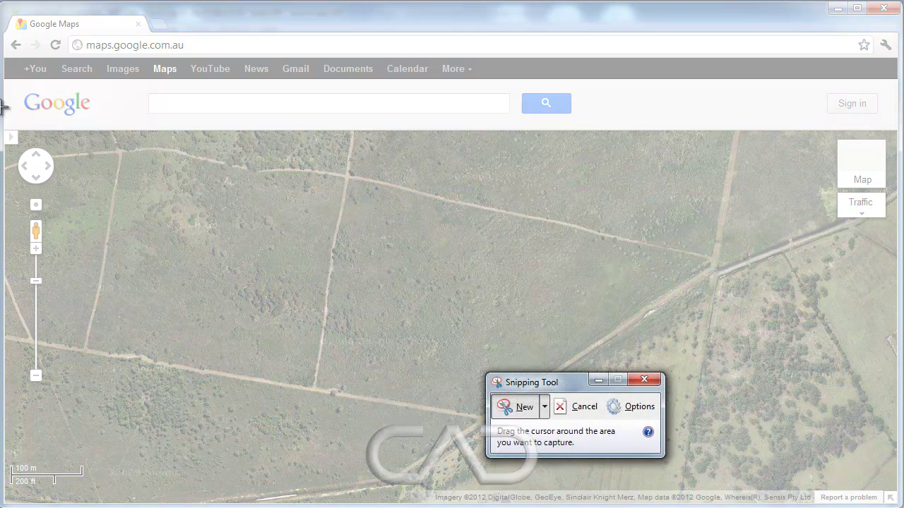
Snip the aerial map area and save it as JPEG 'my-picture' in Pictures.
left_click_drag(7, 131, 894, 493)
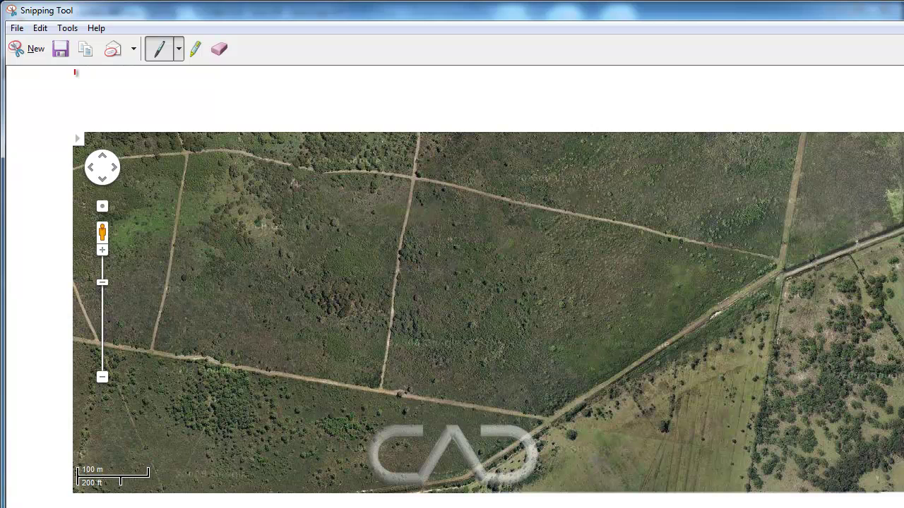
left_click(16, 28)
mouse_move(40, 27)
left_click(32, 65)
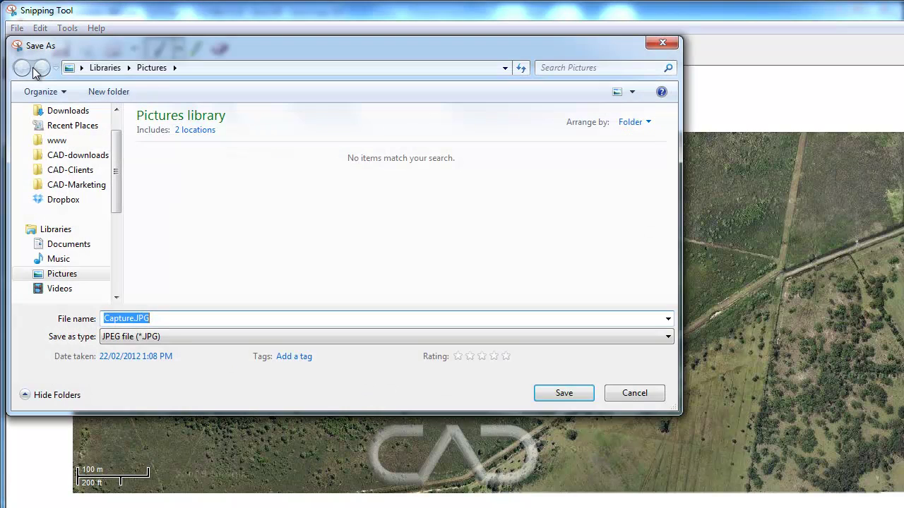
type("my-picture")
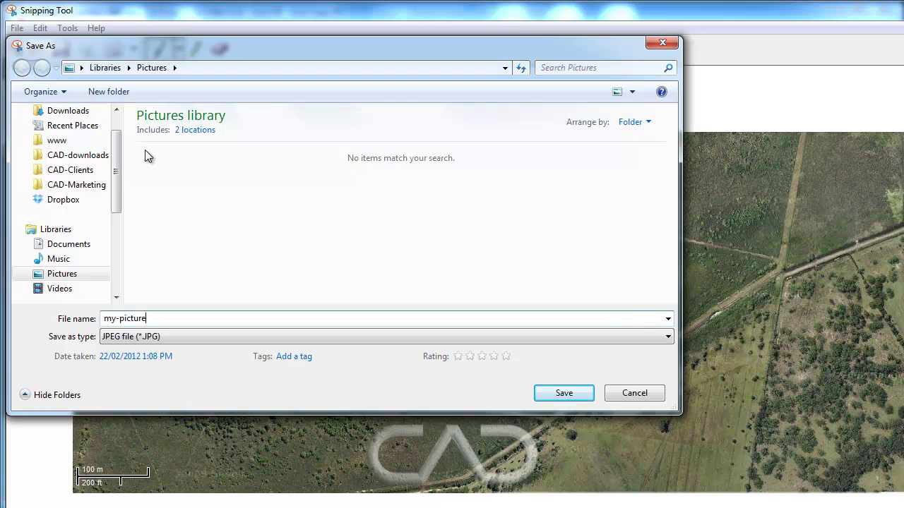
left_click(527, 336)
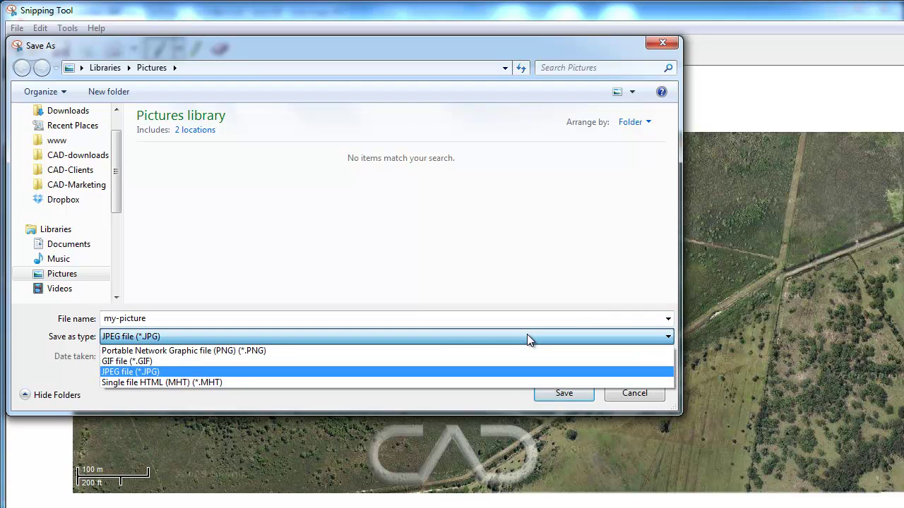
left_click(191, 373)
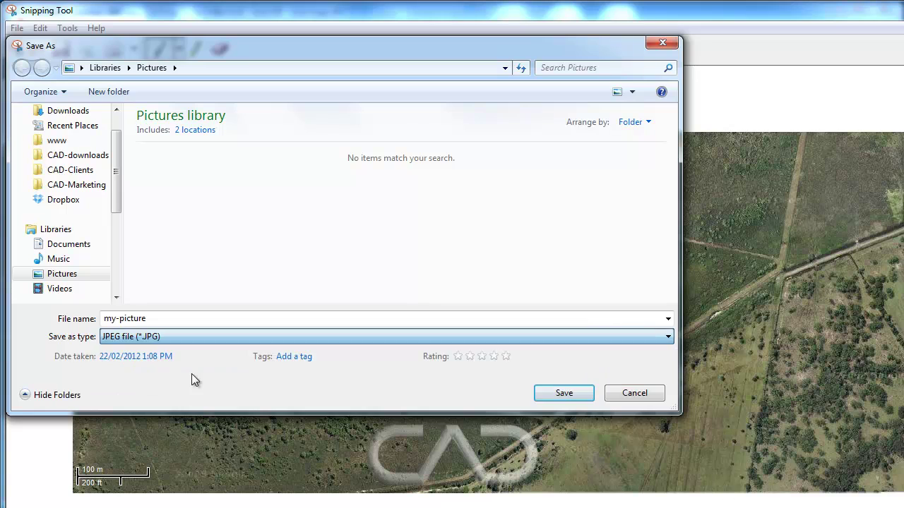
left_click(555, 394)
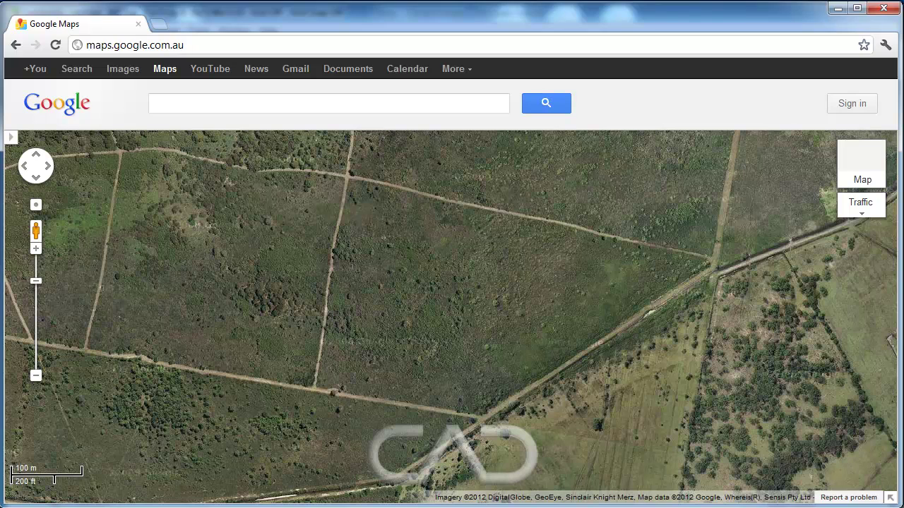
Minimize the browser and insert my-picture.JPG from Pictures as a one-point bitmap.
left_click(838, 7)
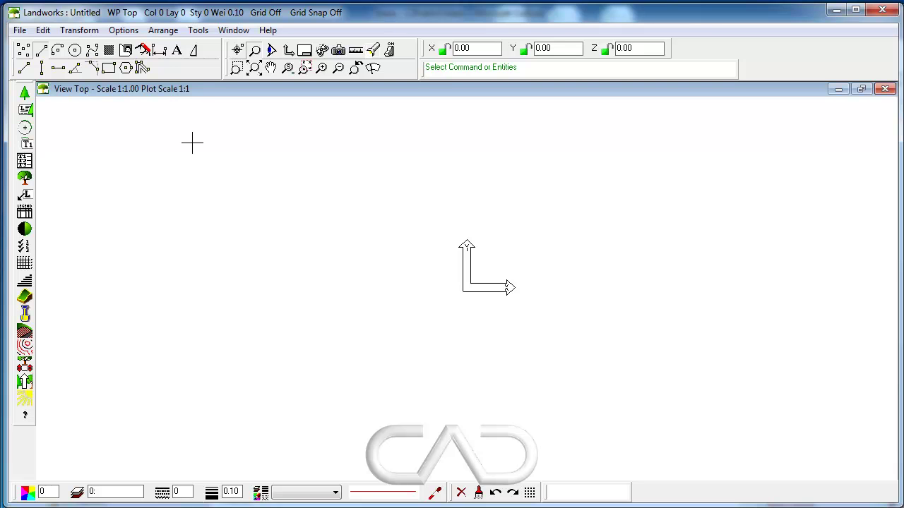
left_click(177, 51)
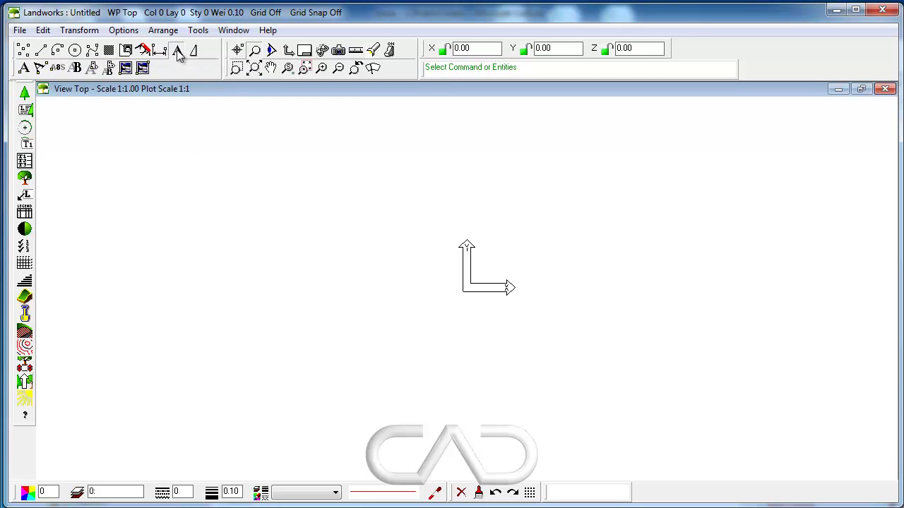
left_click(124, 70)
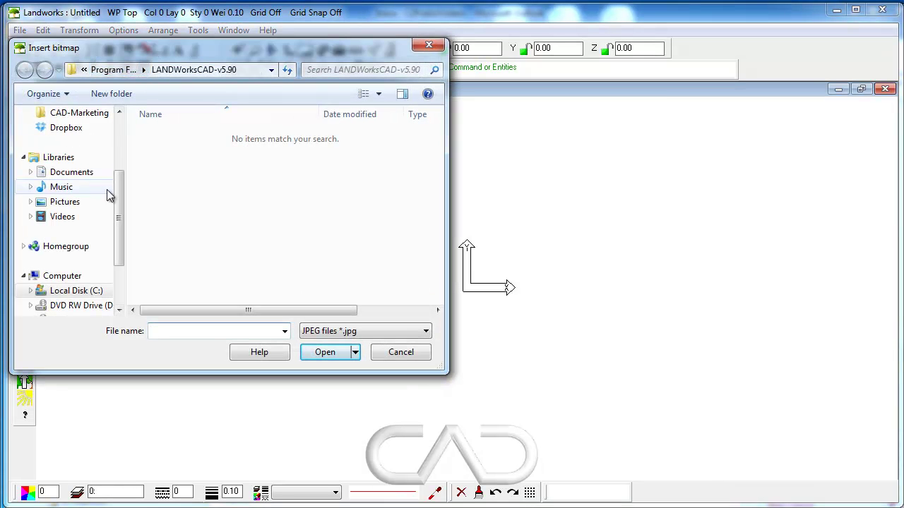
left_click(62, 204)
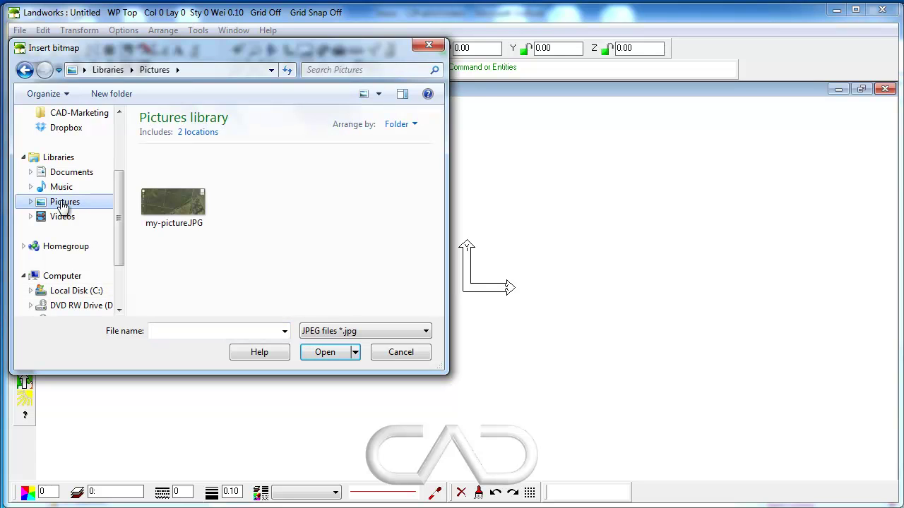
left_click(173, 205)
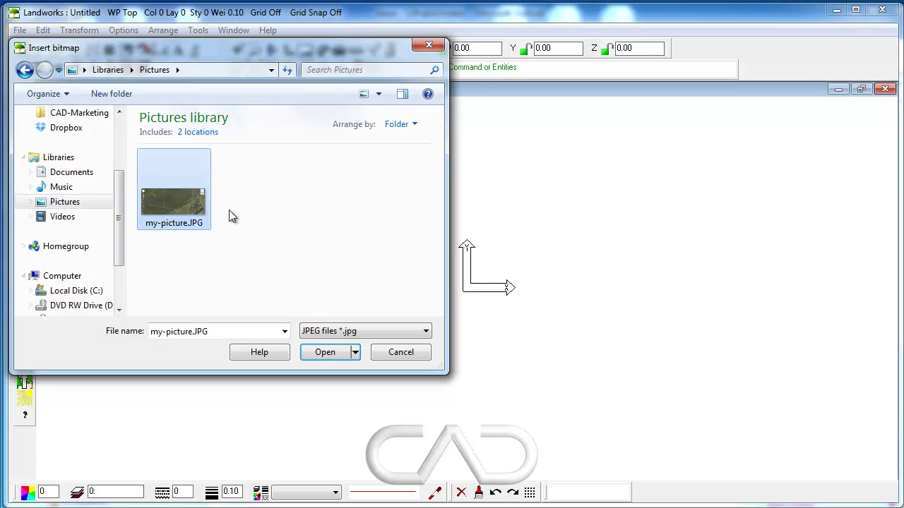
left_click(388, 338)
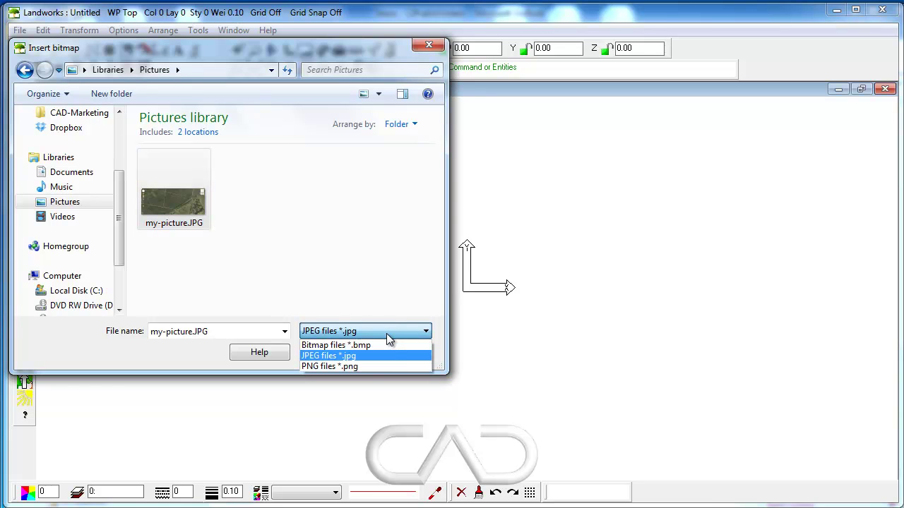
left_click(359, 356)
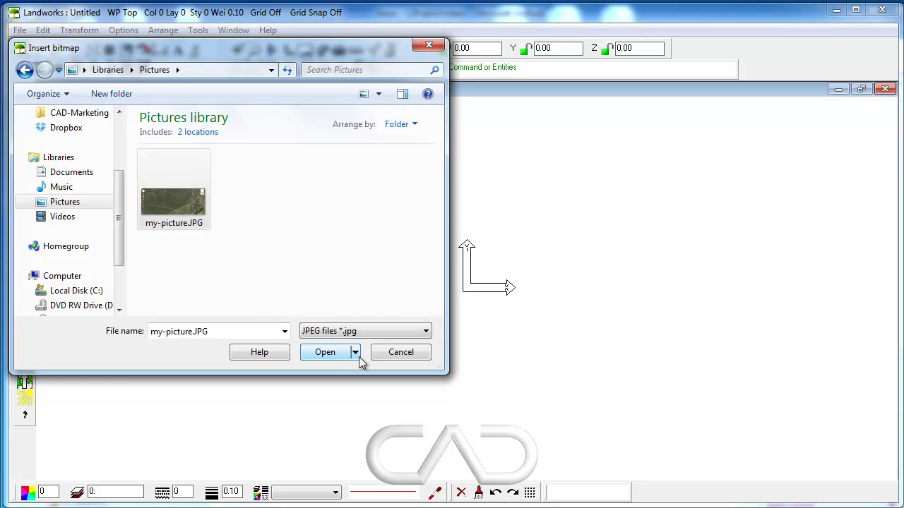
left_click(319, 358)
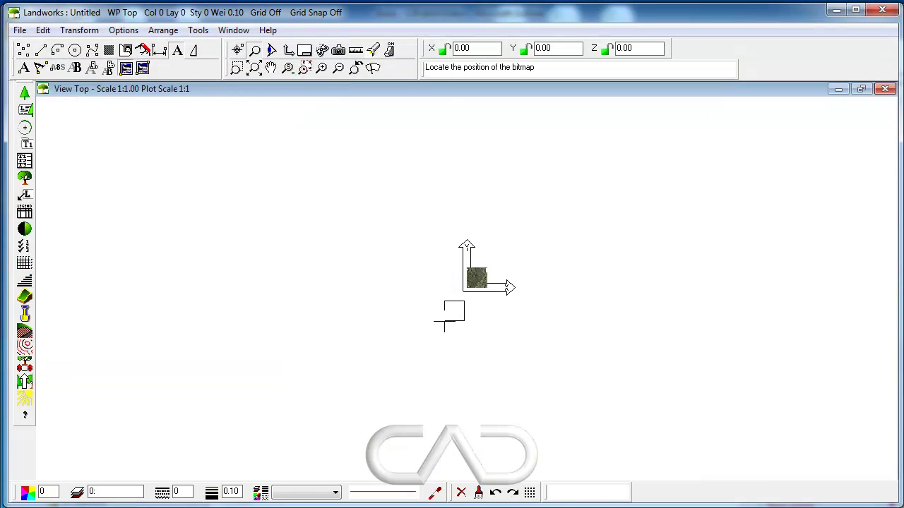
Zoom in, window-select the tiny square aerial bitmap and delete it.
scroll(470, 273, "up", 4)
scroll(471, 272, "up", 9)
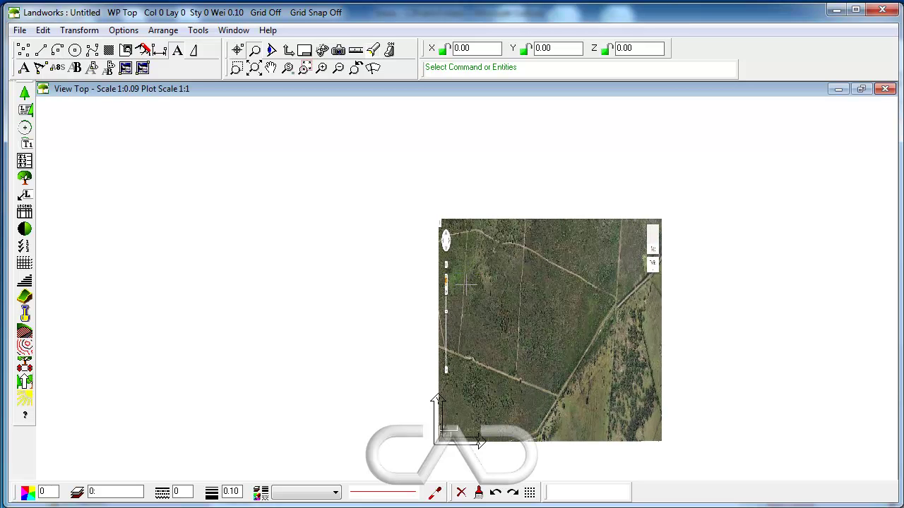
left_click_drag(346, 182, 756, 461)
key("Delete")
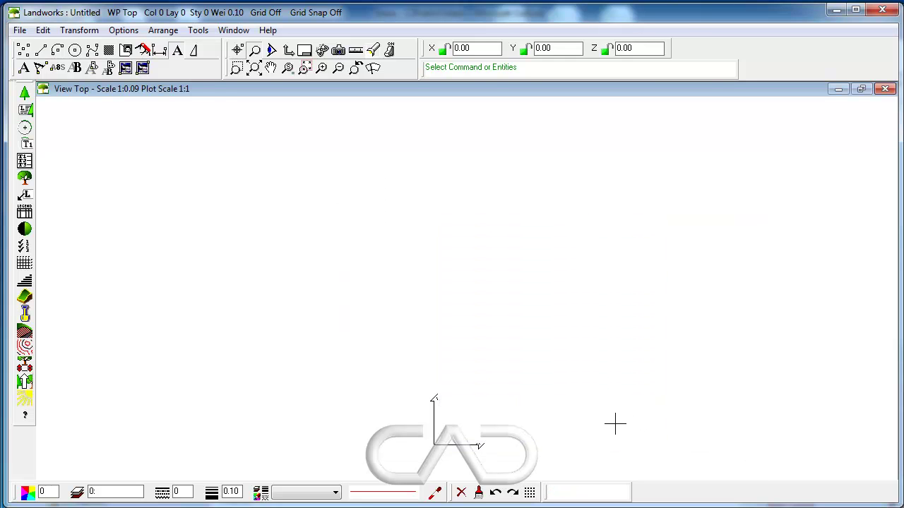
scroll(483, 396, "down", 1)
Enable Original shape in the Options > Bitmap settings and apply them.
left_click(123, 31)
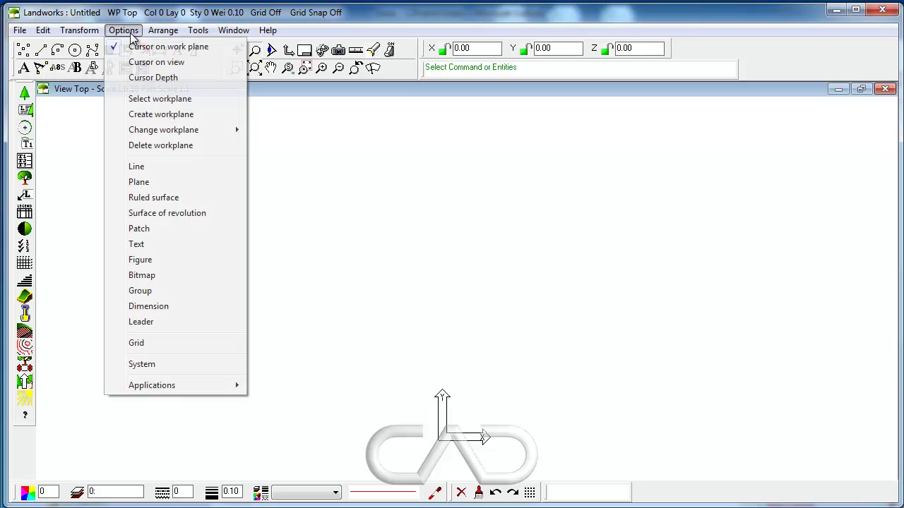
left_click(144, 276)
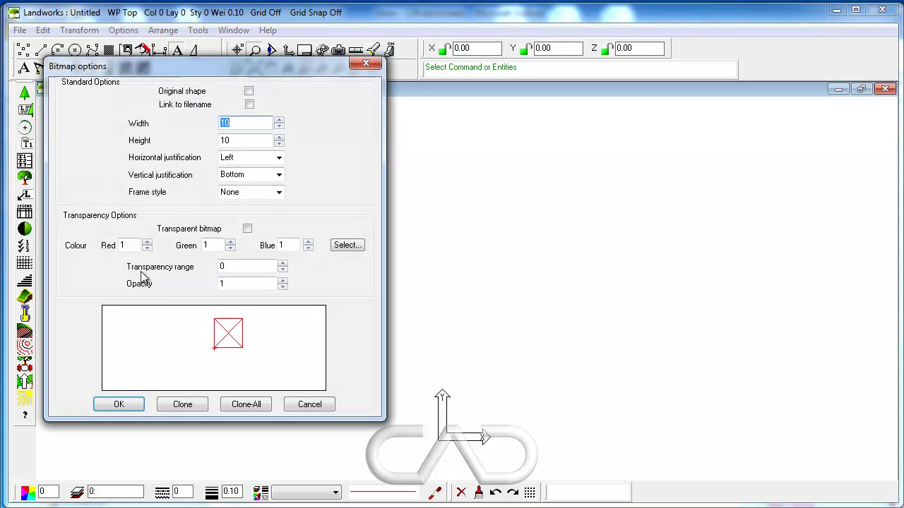
left_click(250, 91)
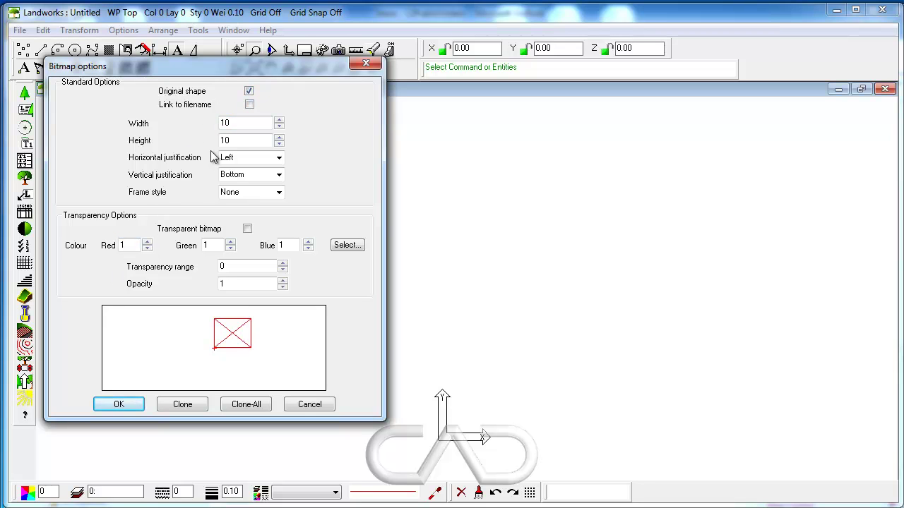
left_click(119, 405)
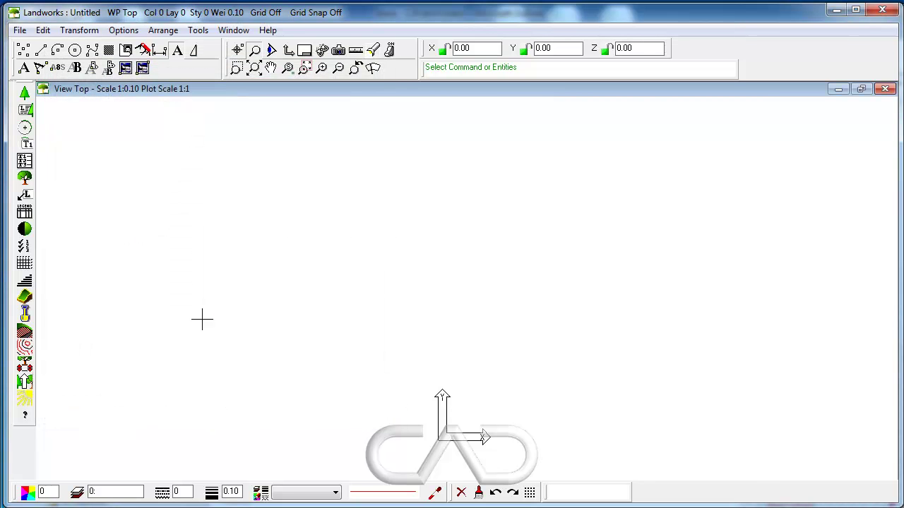
Reinsert my-picture.JPG as a one-point JPEG bitmap and place it in the drawing.
left_click(126, 68)
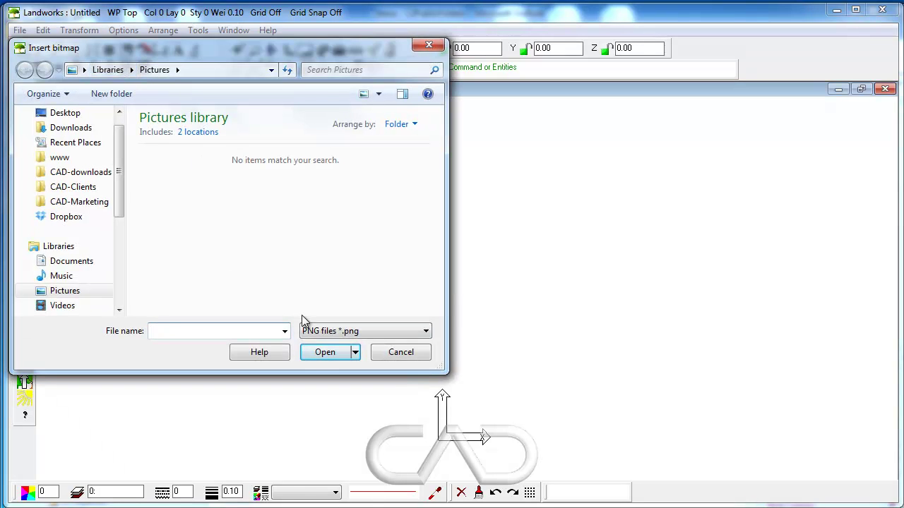
left_click(311, 331)
left_click(326, 357)
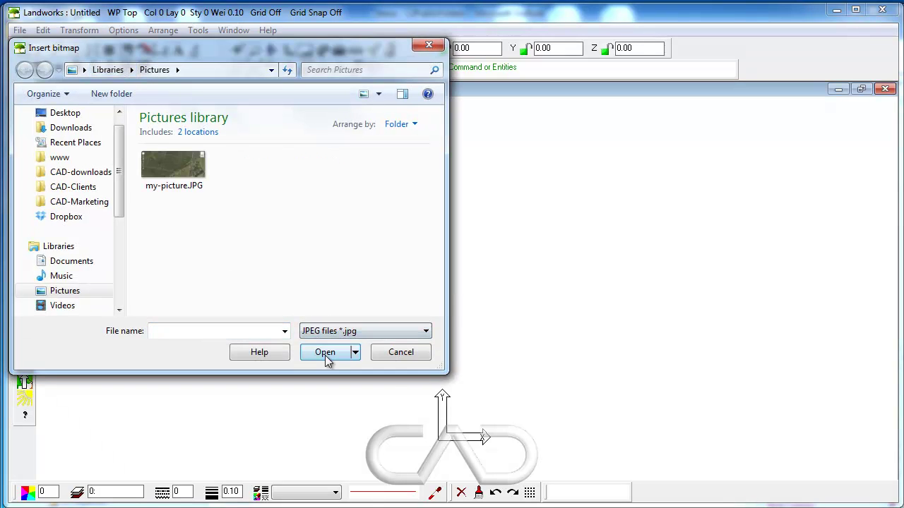
left_click(185, 166)
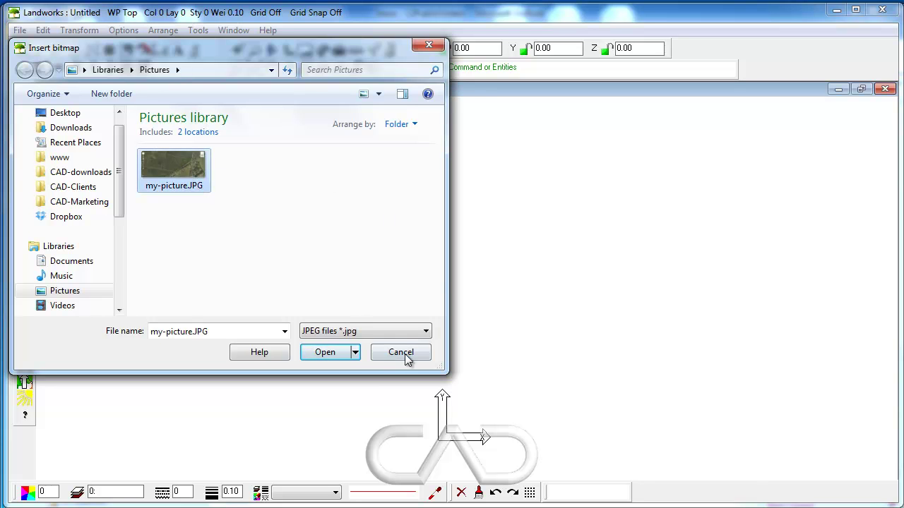
left_click(332, 353)
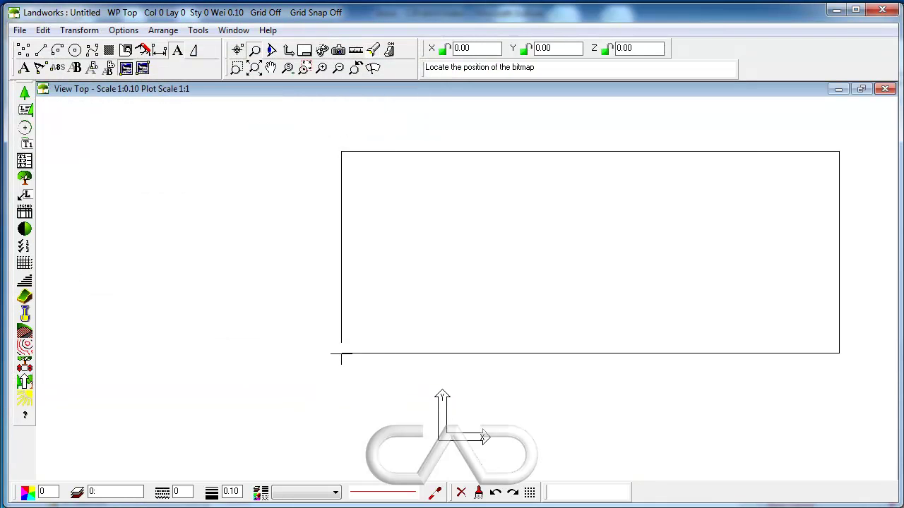
left_click(341, 354)
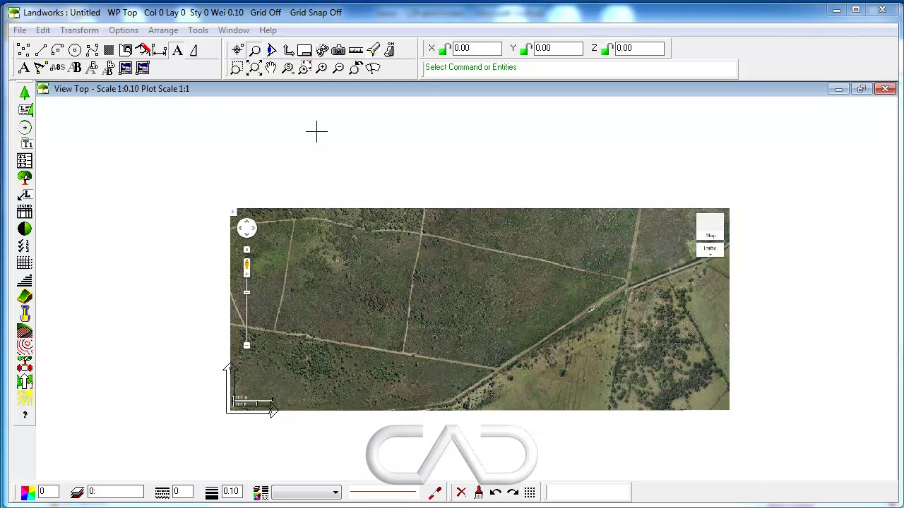
Mark the track junction at the first red reference point with a single point.
scroll(482, 228, "up", 1)
scroll(482, 227, "up", 1)
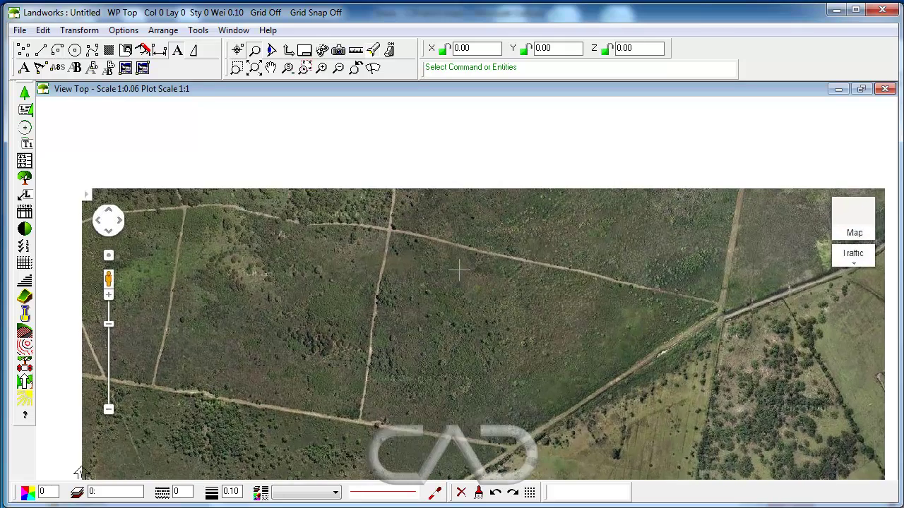
left_click(40, 50)
left_click(23, 70)
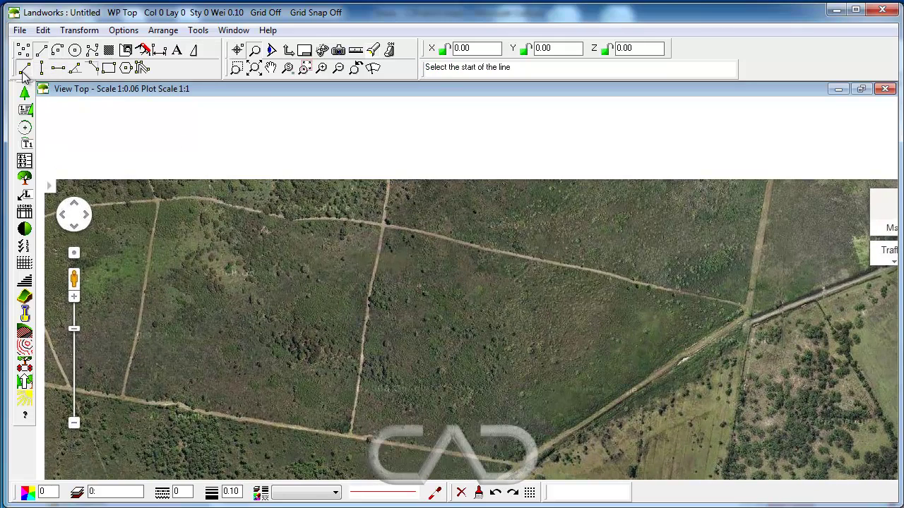
left_click(23, 50)
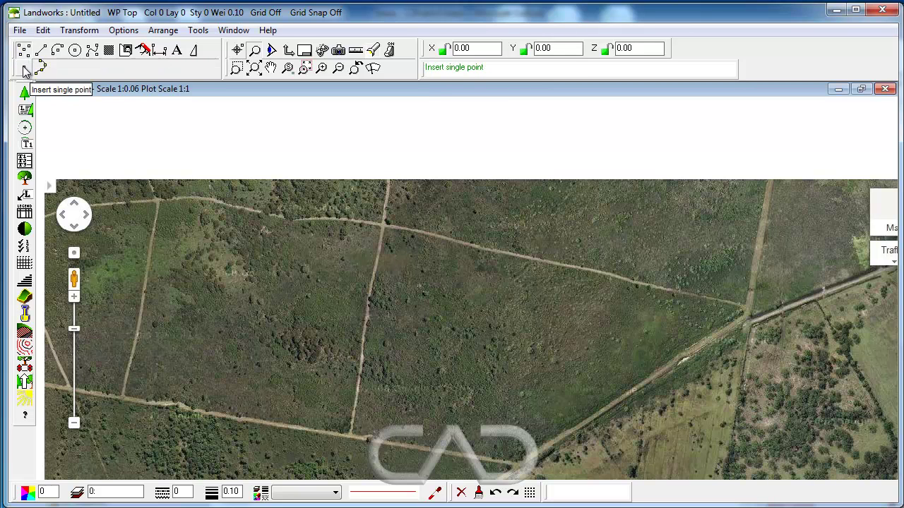
left_click(25, 67)
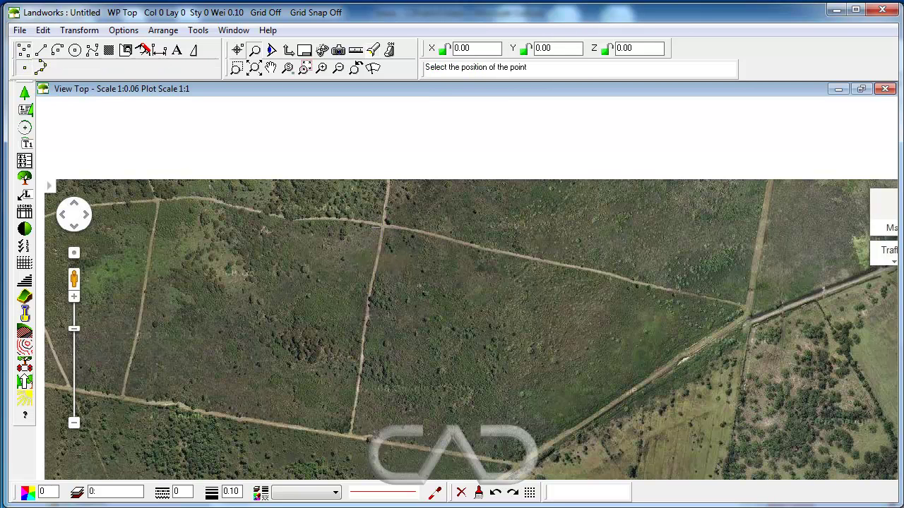
left_click(384, 228)
right_click(740, 310)
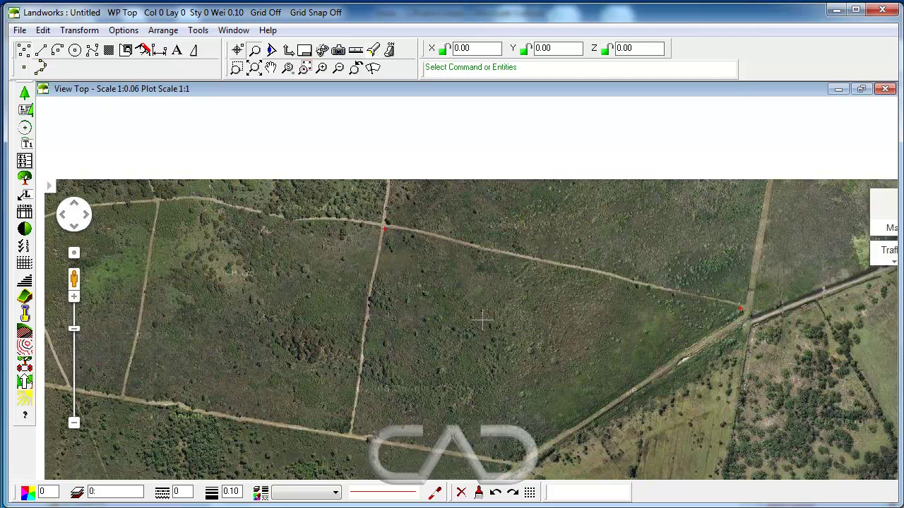
Draw a straight line from the first red reference point to the second.
left_click(40, 50)
left_click(25, 70)
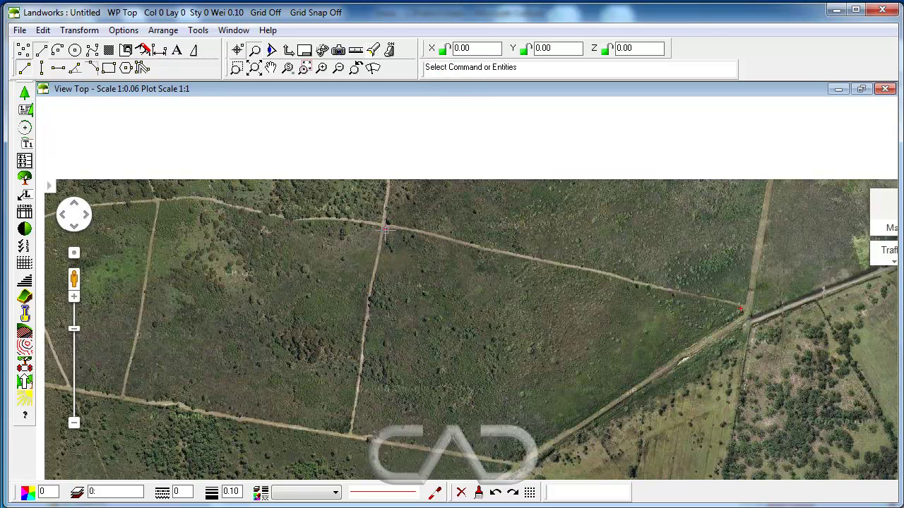
left_click(383, 226)
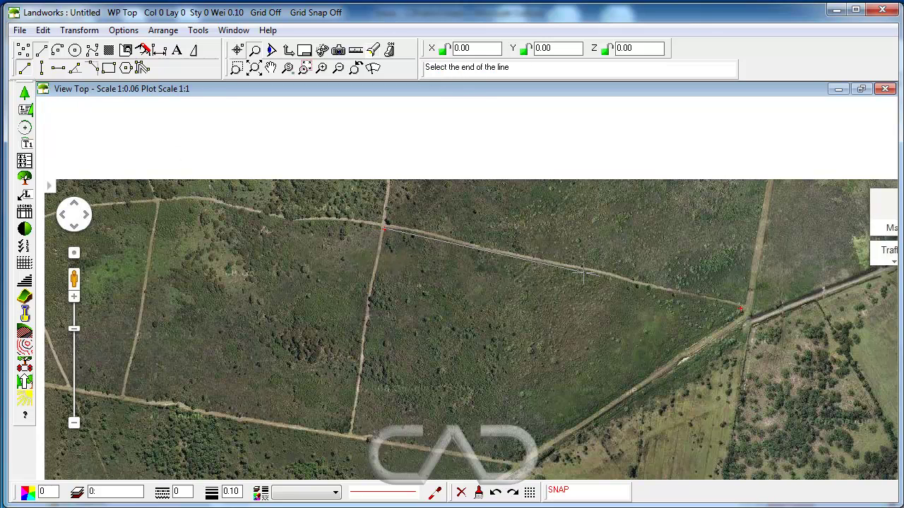
left_click(740, 308)
right_click(641, 319)
right_click(641, 318)
left_click(558, 267)
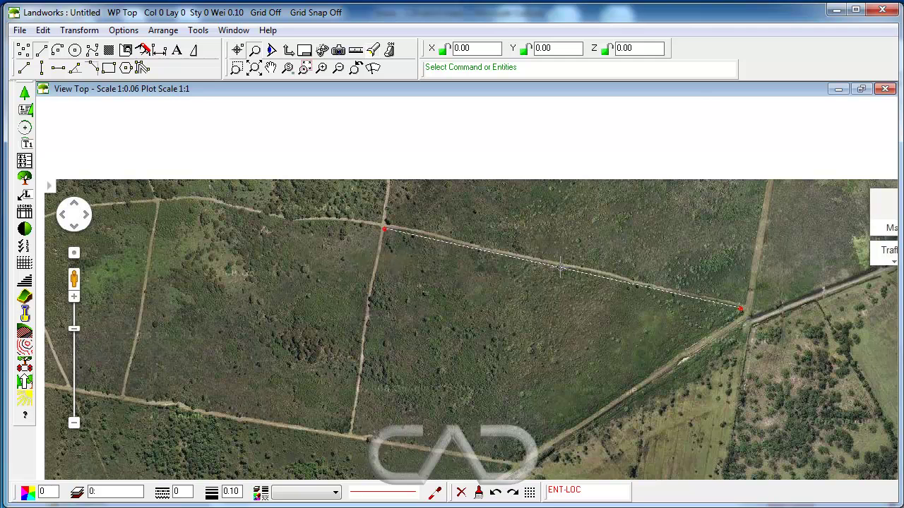
double_click(559, 267)
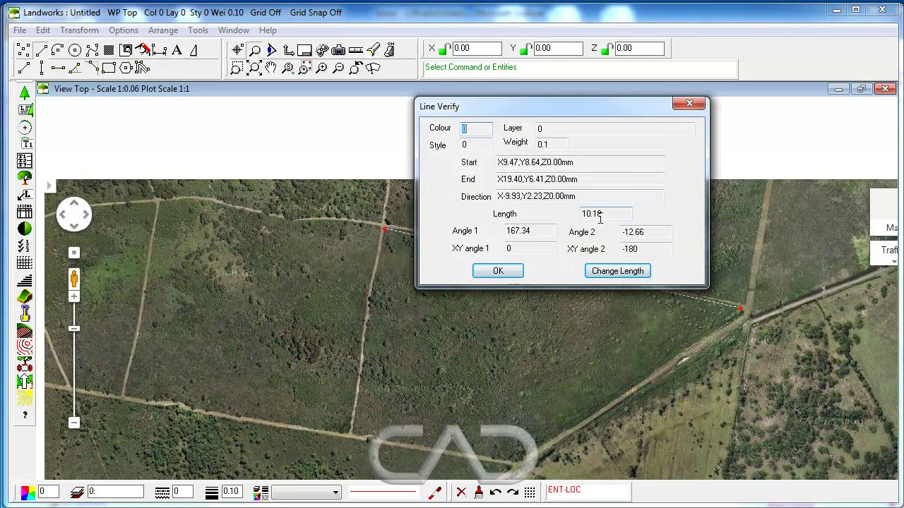
left_click_drag(605, 215, 568, 221)
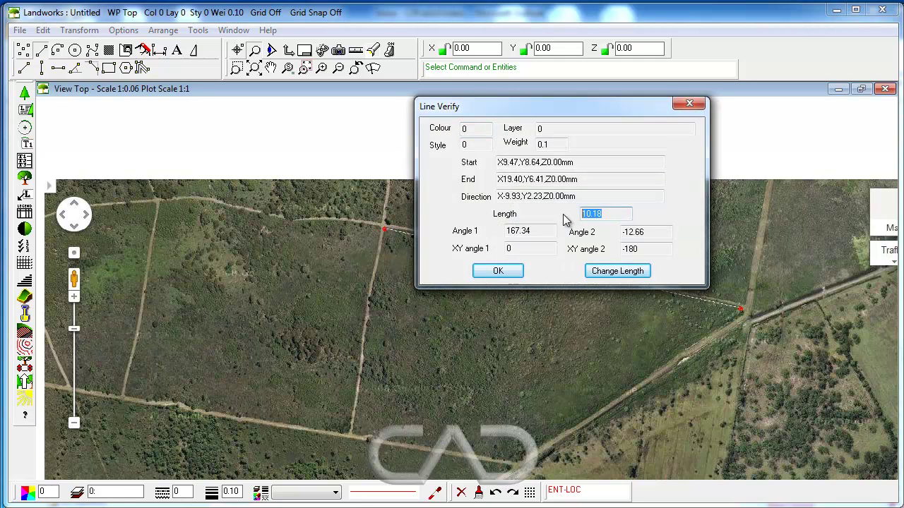
left_click(497, 272)
left_click(543, 289)
Zoom out and window-select the whole aerial image.
left_click(549, 265)
scroll(549, 296, "down", 1)
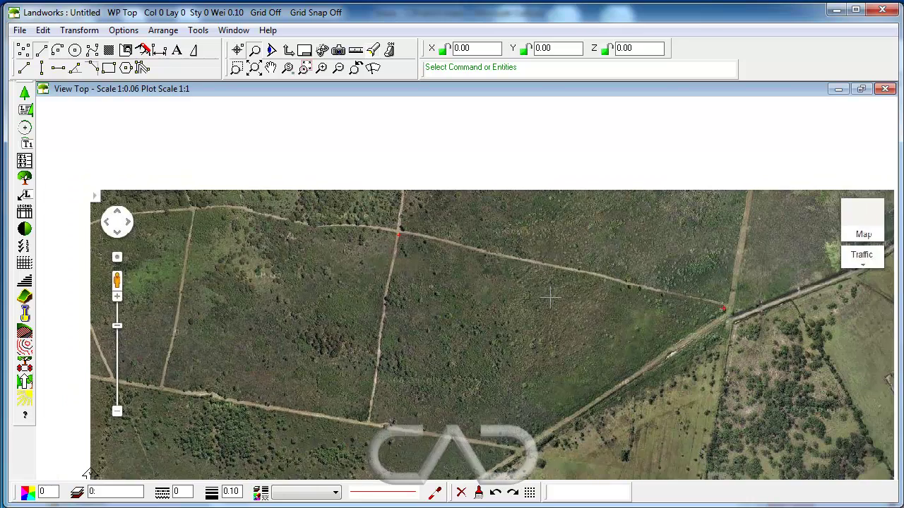
scroll(549, 298, "down", 1)
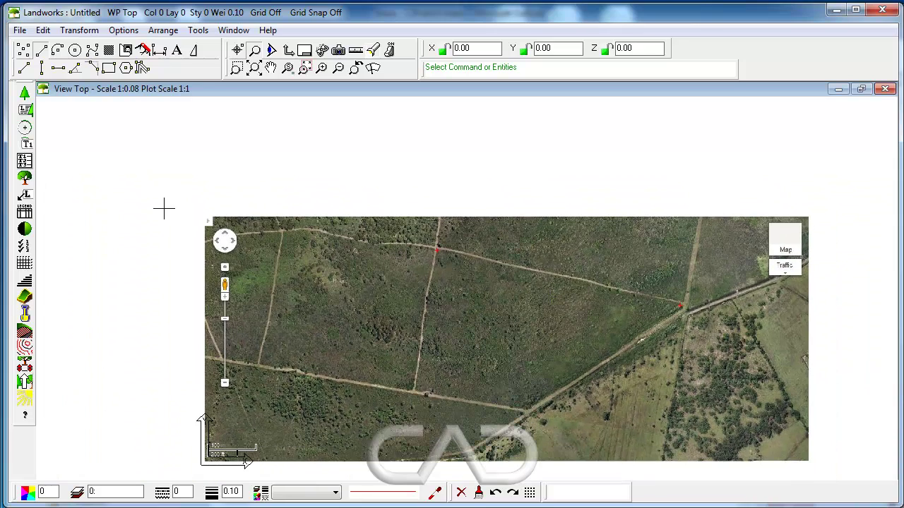
left_click_drag(140, 177, 857, 475)
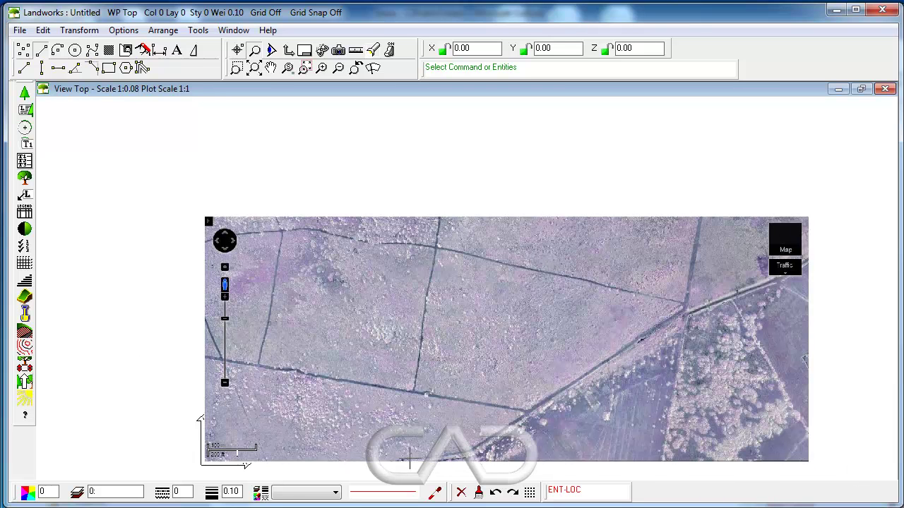
Set Scale entities to Two points and Length, with length 480000 and 0 copies.
left_click(195, 55)
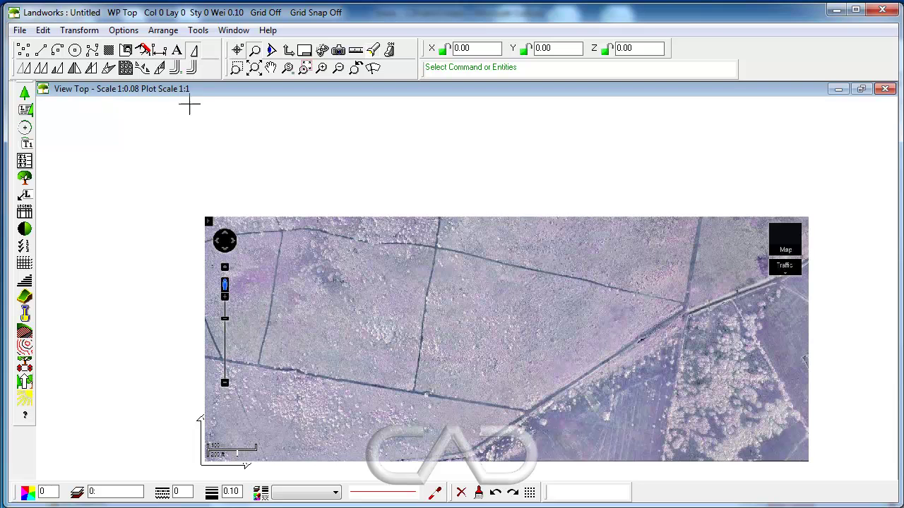
left_click(59, 69)
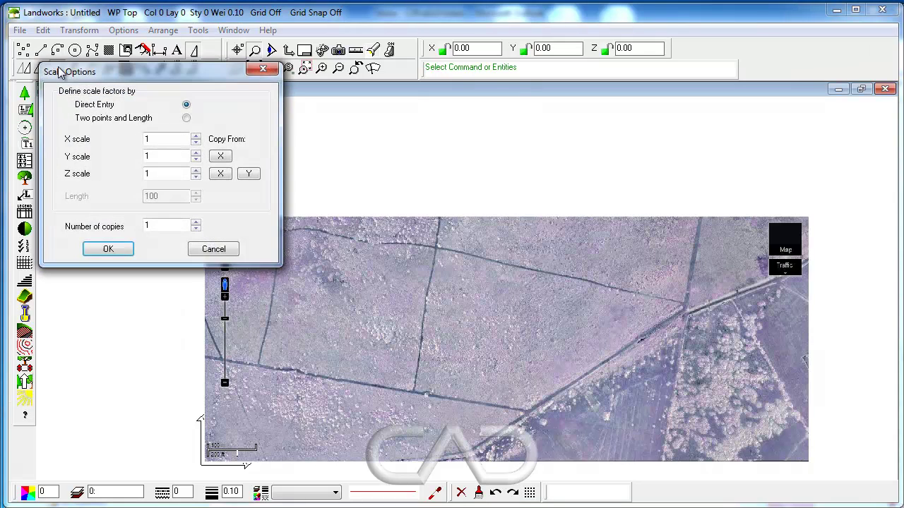
left_click(187, 118)
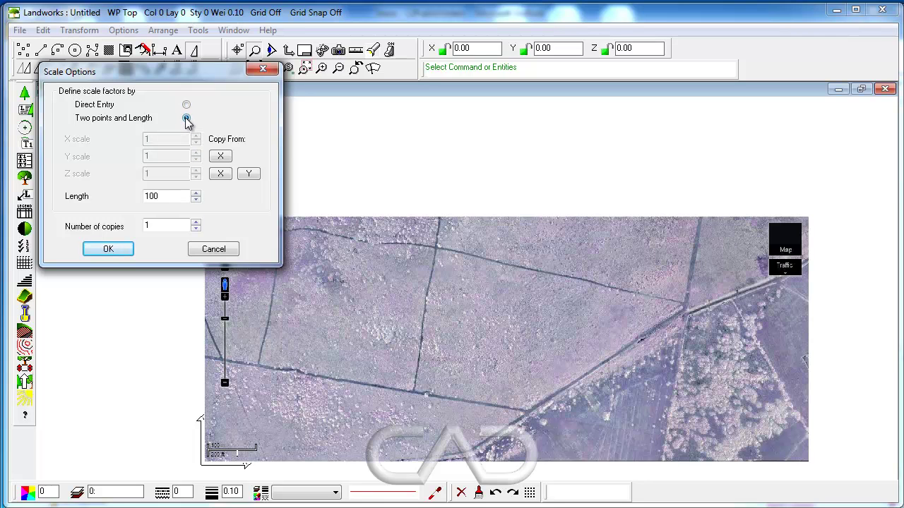
left_click_drag(164, 195, 134, 200)
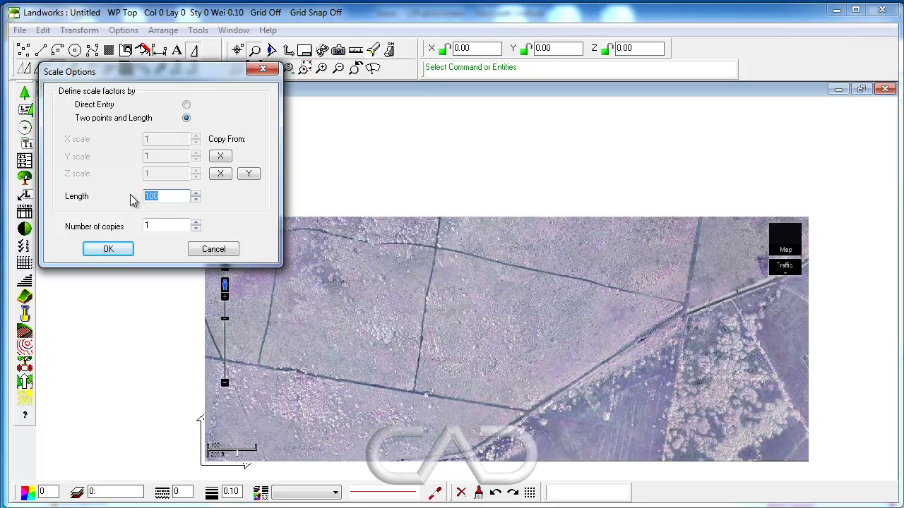
type("480000")
double_click(156, 226)
type("0")
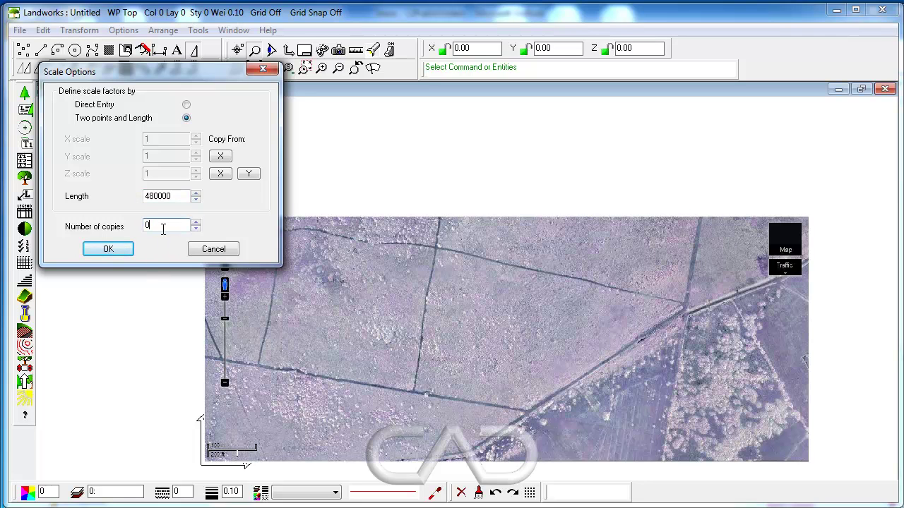
Scale the image using the red points as the reference line and a chosen centre point.
left_click(110, 251)
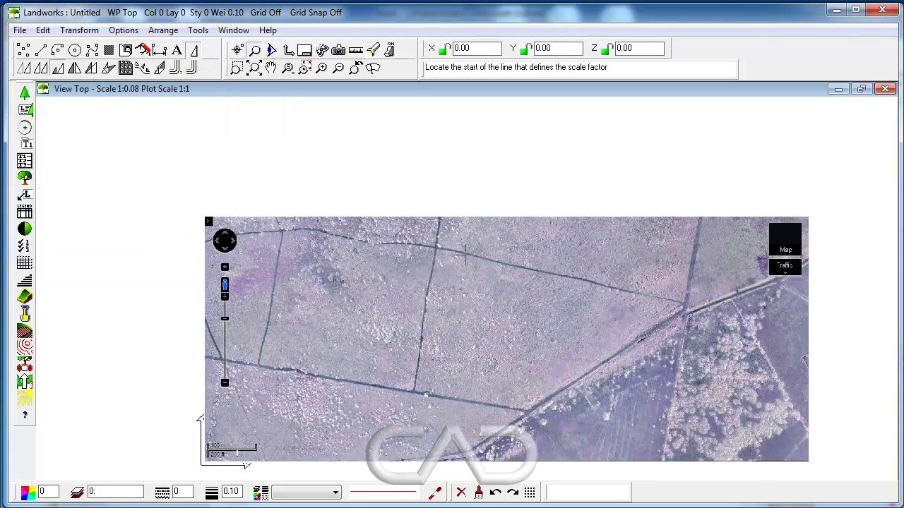
scroll(456, 244, "up", 2)
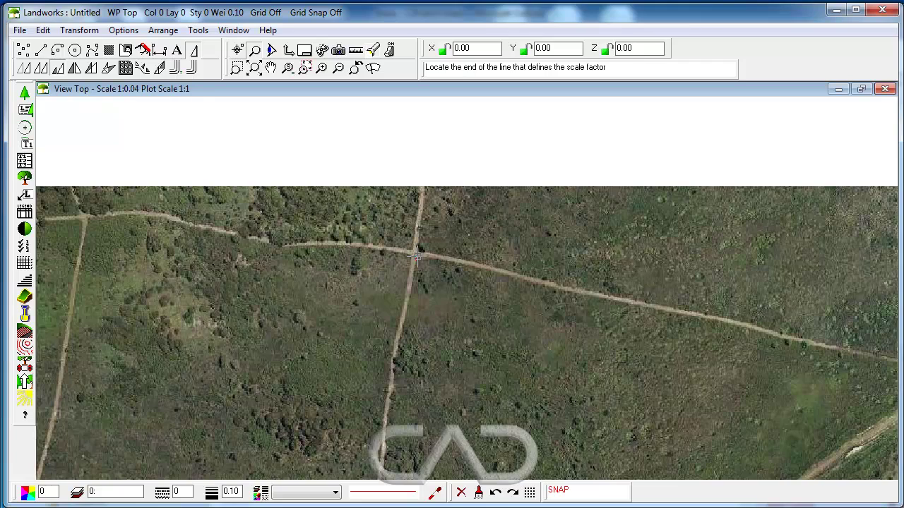
scroll(671, 326, "down", 2)
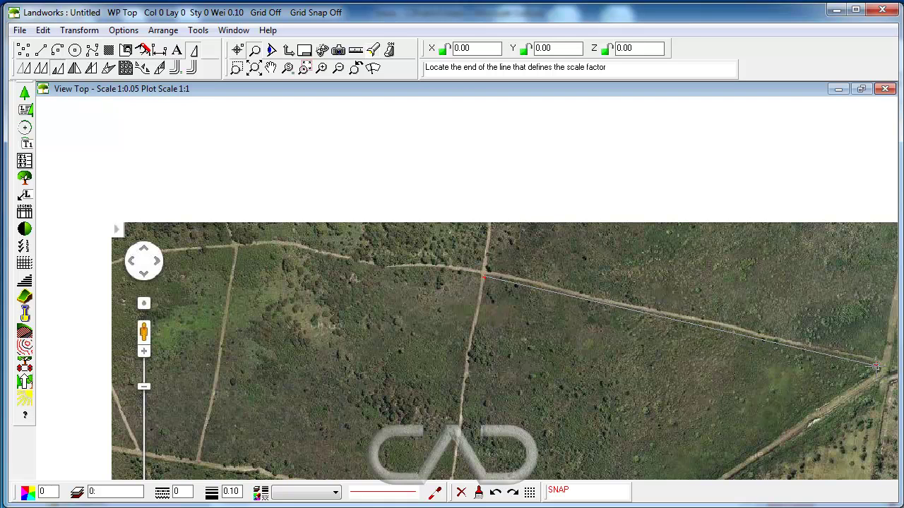
left_click(876, 366)
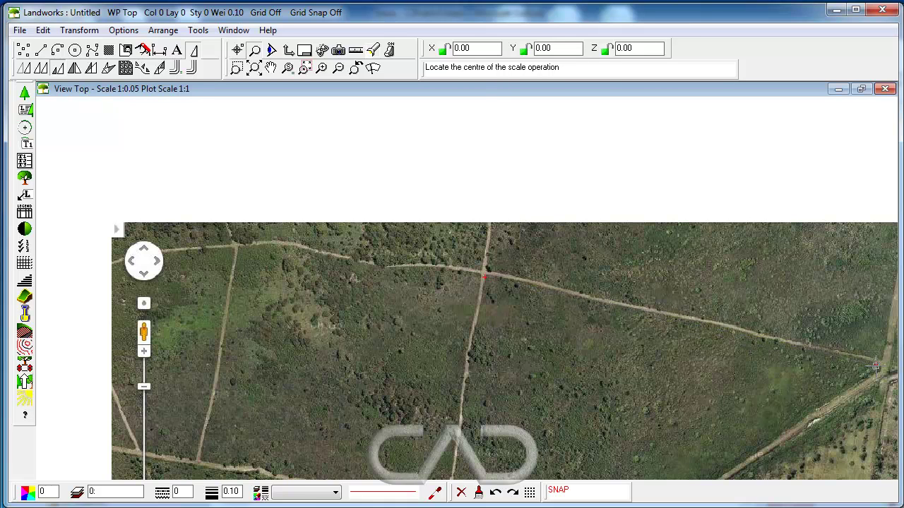
left_click(536, 386)
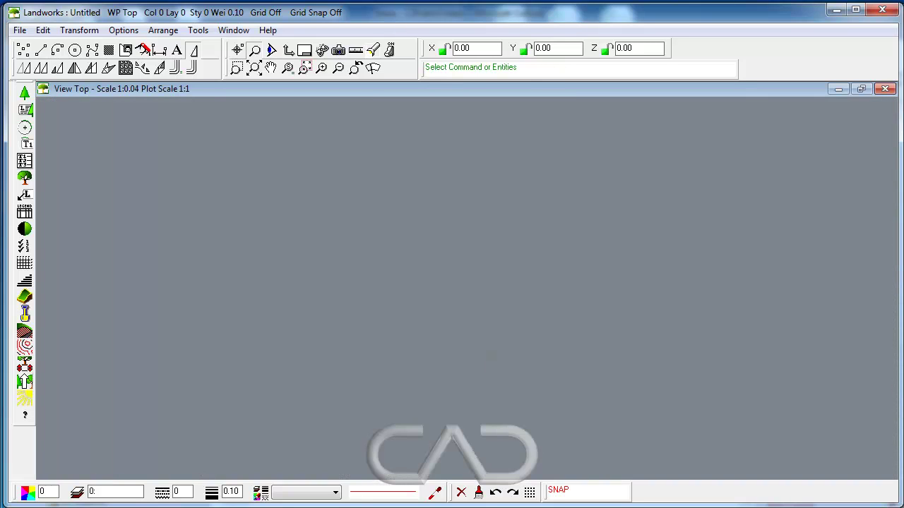
scroll(520, 313, "down", 5)
scroll(439, 334, "down", 10)
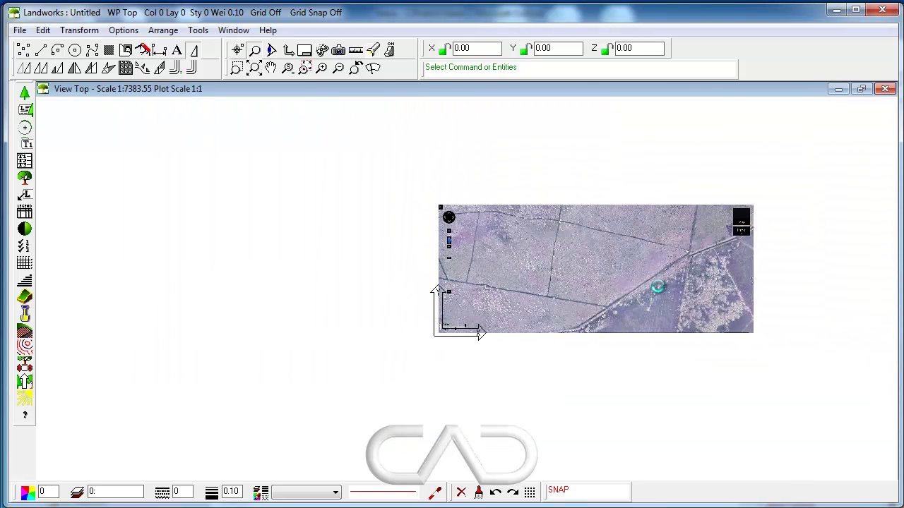
middle_click_drag(637, 325, 464, 298)
scroll(393, 262, "up", 3)
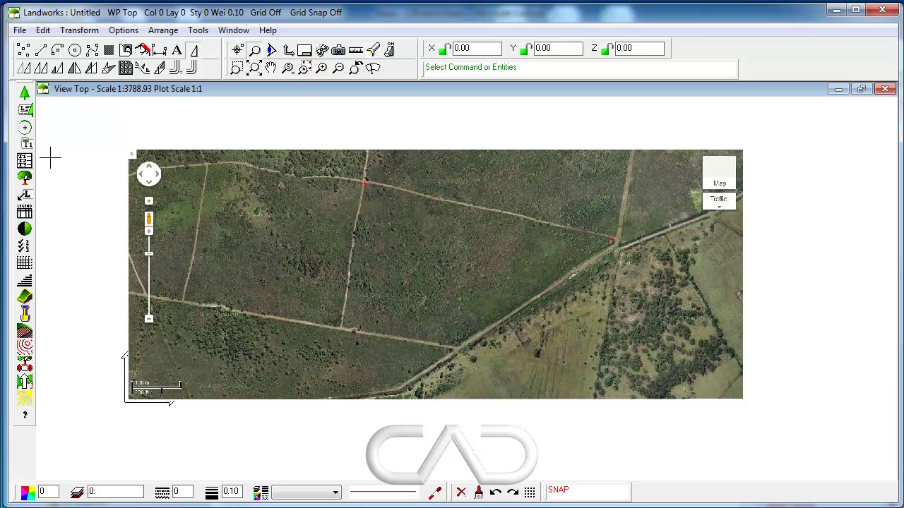
Draw a check line between the two red reference points.
left_click(41, 49)
left_click(24, 68)
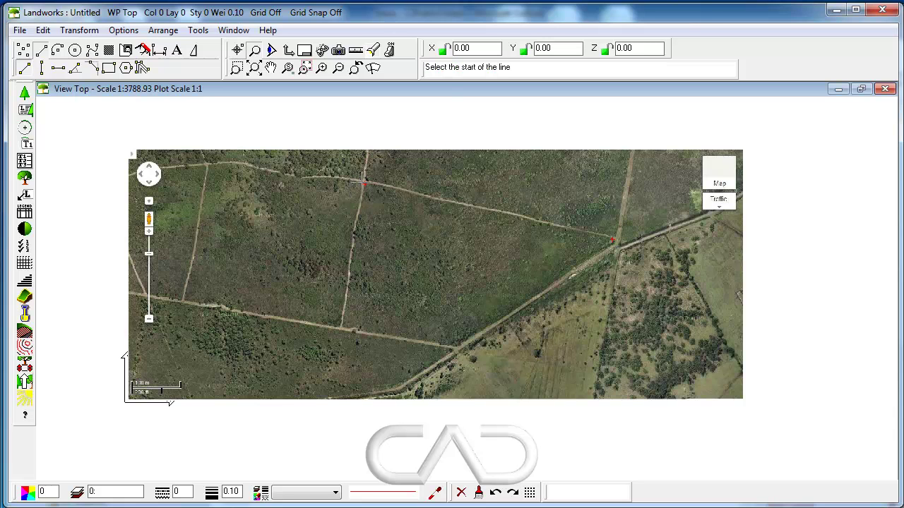
left_click(364, 183)
left_click(613, 241)
key("Escape")
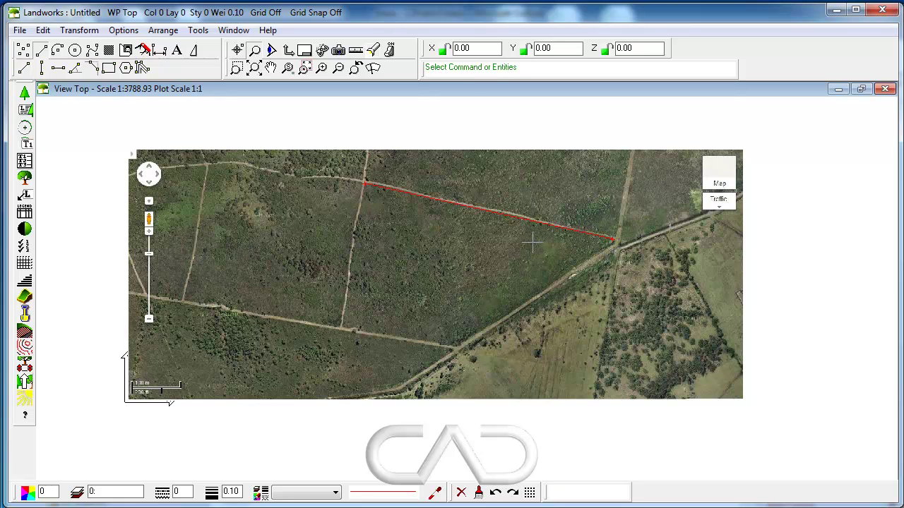
Confirm in Line Verify that the check line's length reads 480000.
double_click(487, 209)
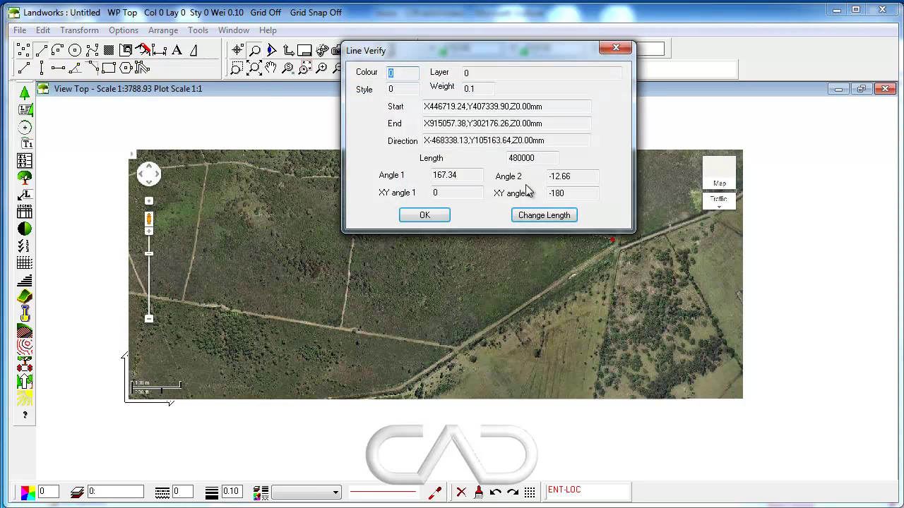
double_click(529, 158)
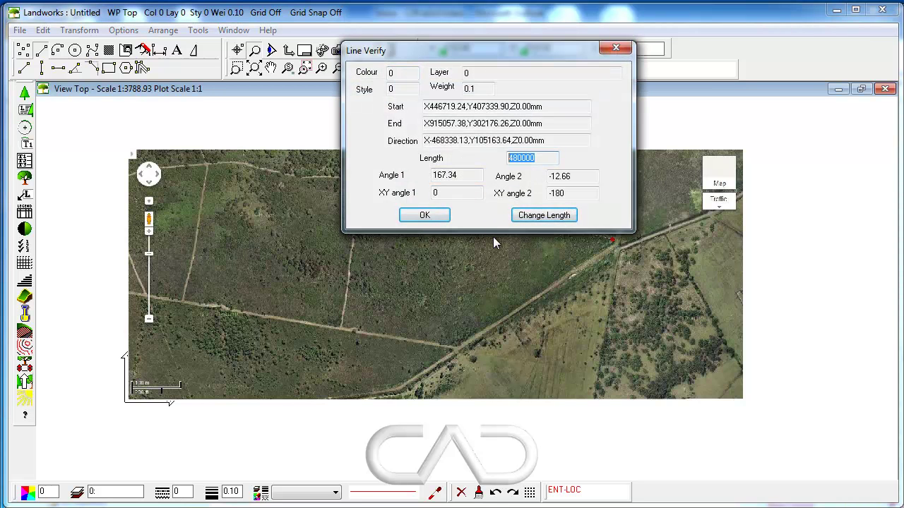
left_click(423, 217)
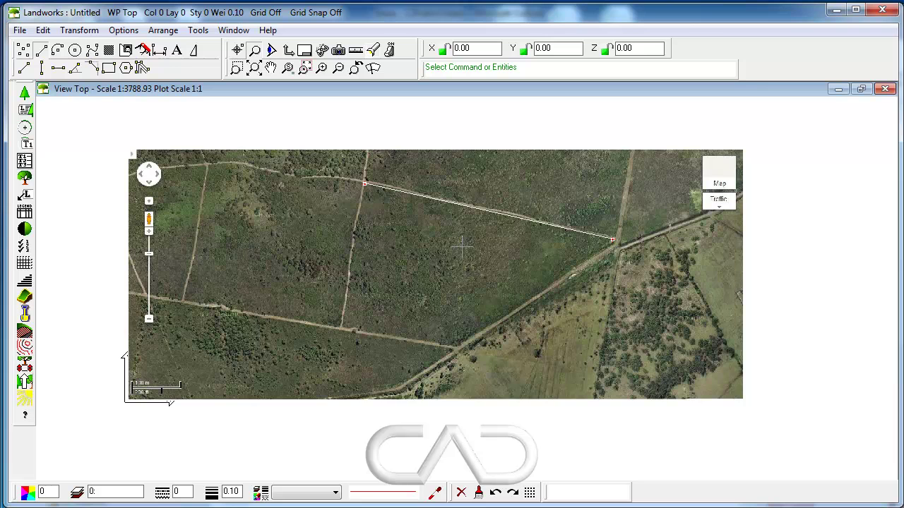
scroll(472, 276, "down", 1)
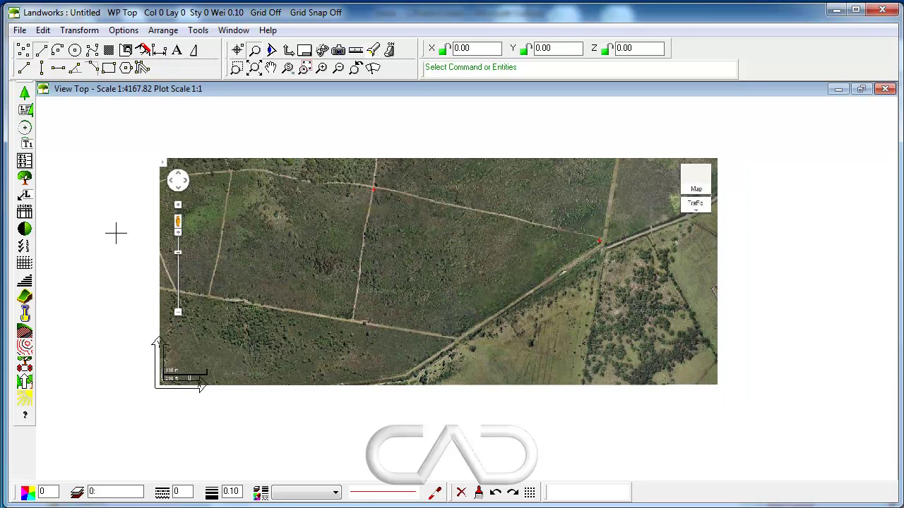